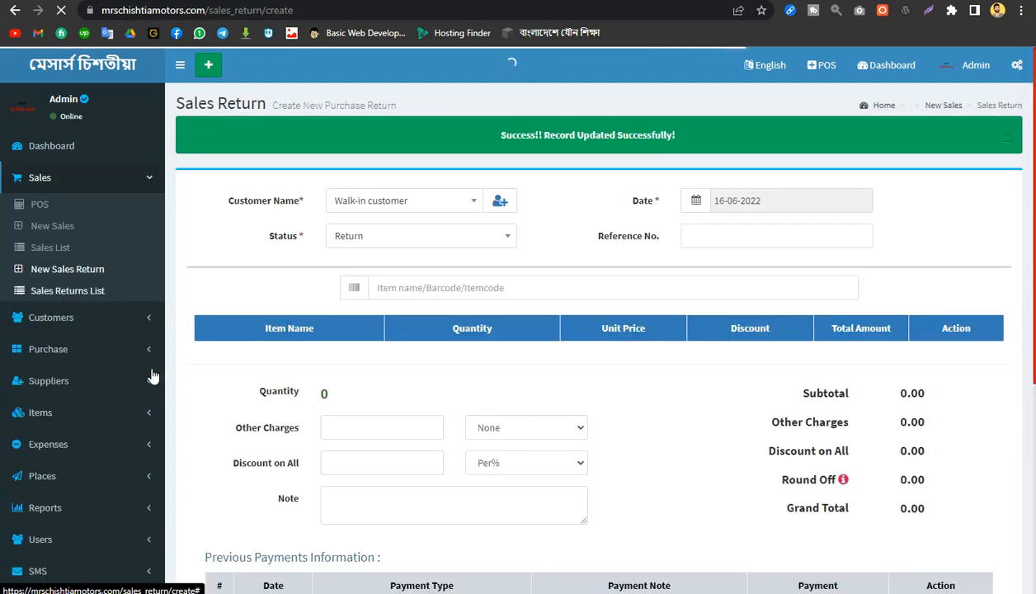
Step: Set the sales return's customer to the registered customer instead of the walk-in customer, keeping the status as Return
{"action": "scroll", "coordinate": [678, 456], "scroll_direction": "down", "scroll_amount": 2}
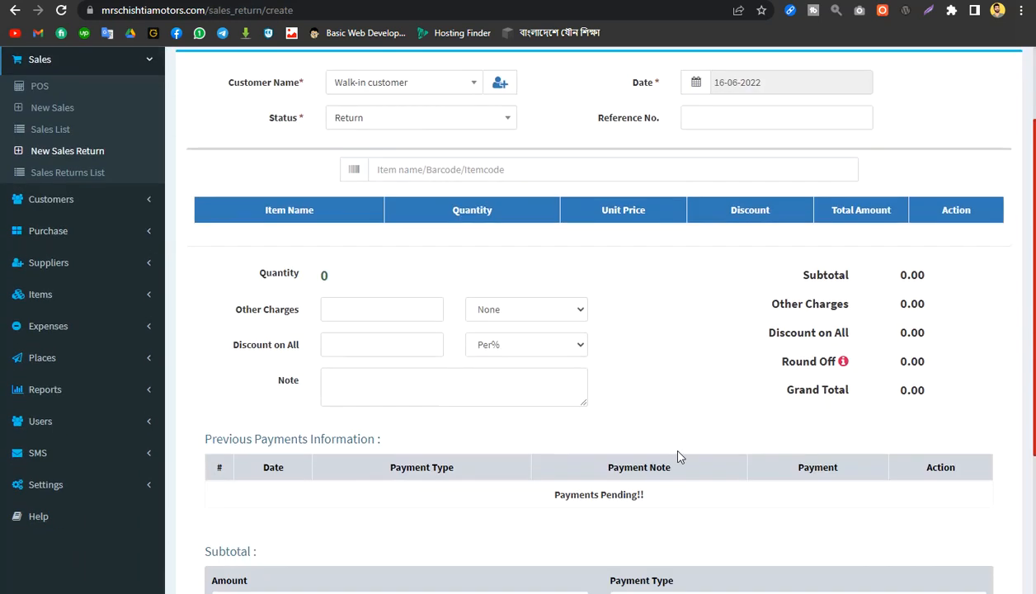
{"action": "scroll", "coordinate": [678, 456], "scroll_direction": "up", "scroll_amount": 1}
{"action": "scroll", "coordinate": [678, 456], "scroll_direction": "up", "scroll_amount": 1}
{"action": "left_click", "coordinate": [382, 241]}
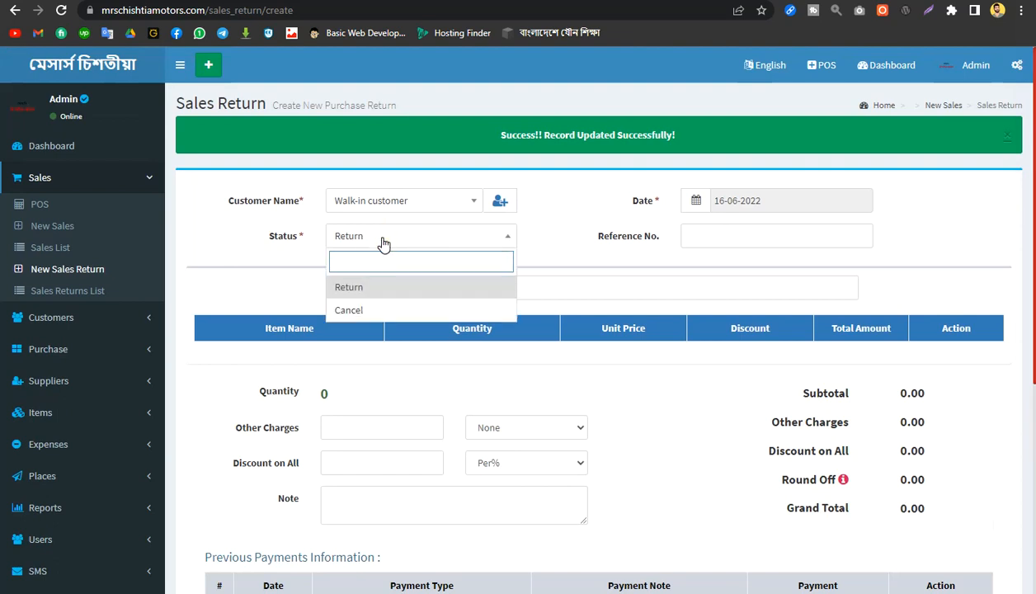
{"action": "left_click", "coordinate": [263, 234]}
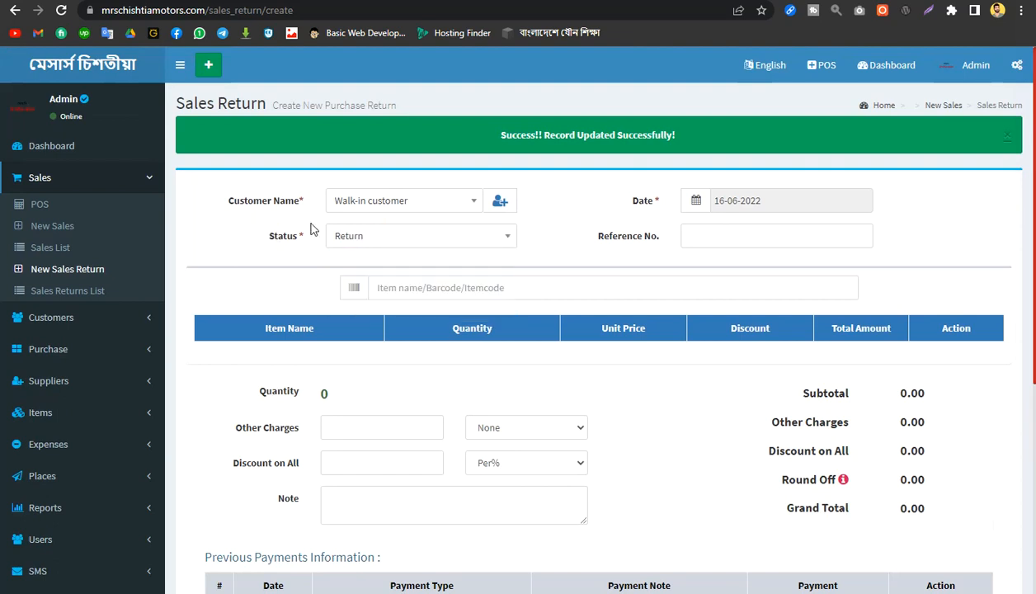
{"action": "left_click", "coordinate": [385, 201]}
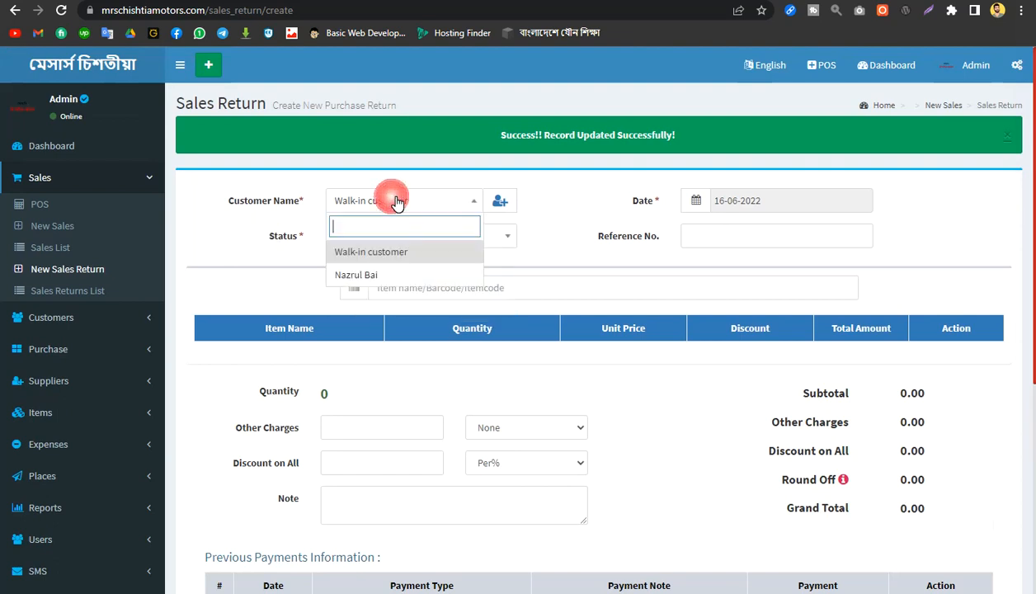
{"action": "left_click", "coordinate": [378, 277]}
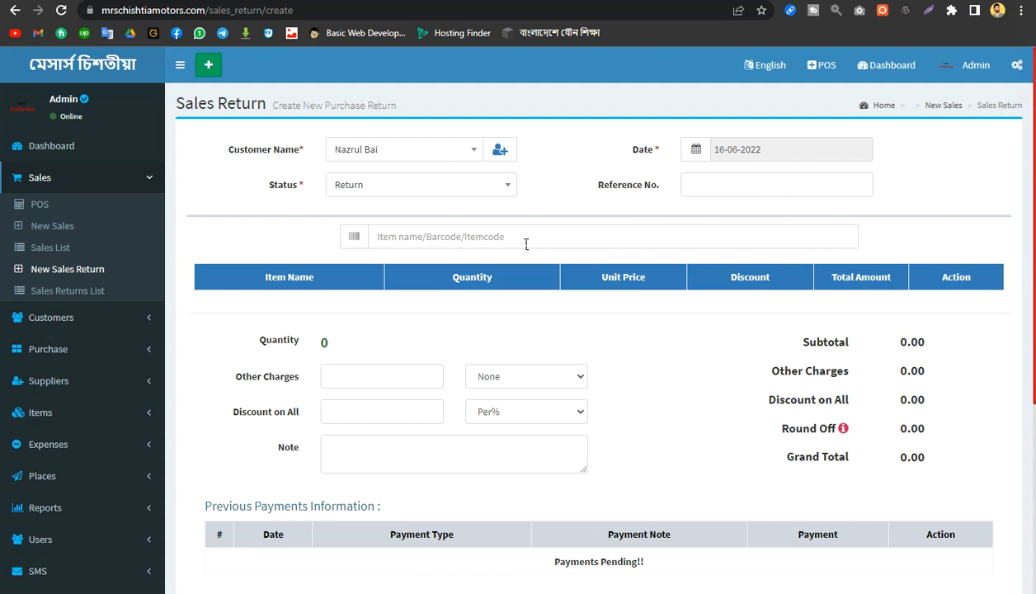
Step: Add the item Mango to the sales return
{"action": "left_click", "coordinate": [392, 240]}
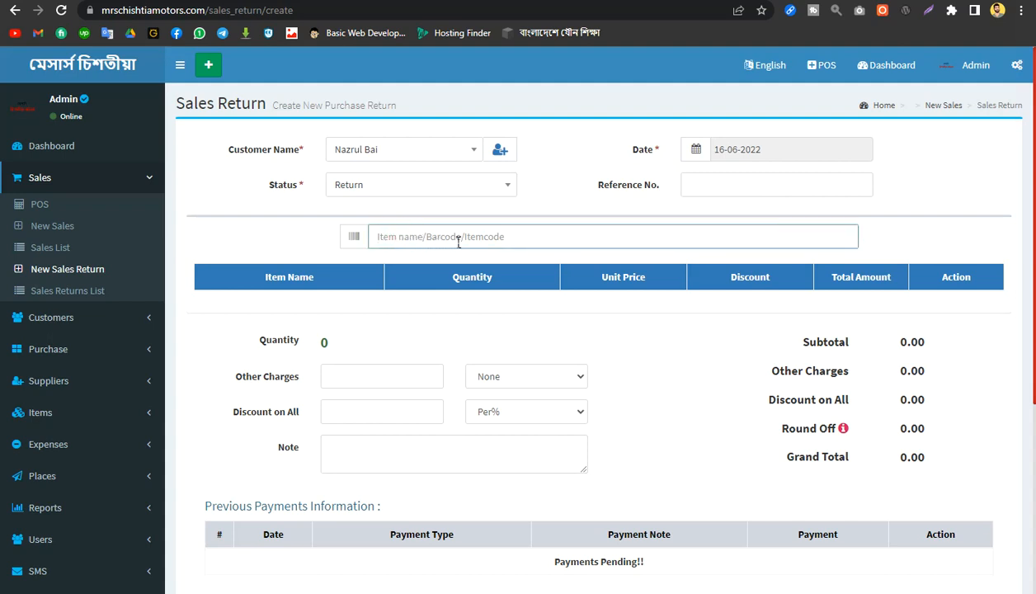
{"action": "type", "text": "Mango"}
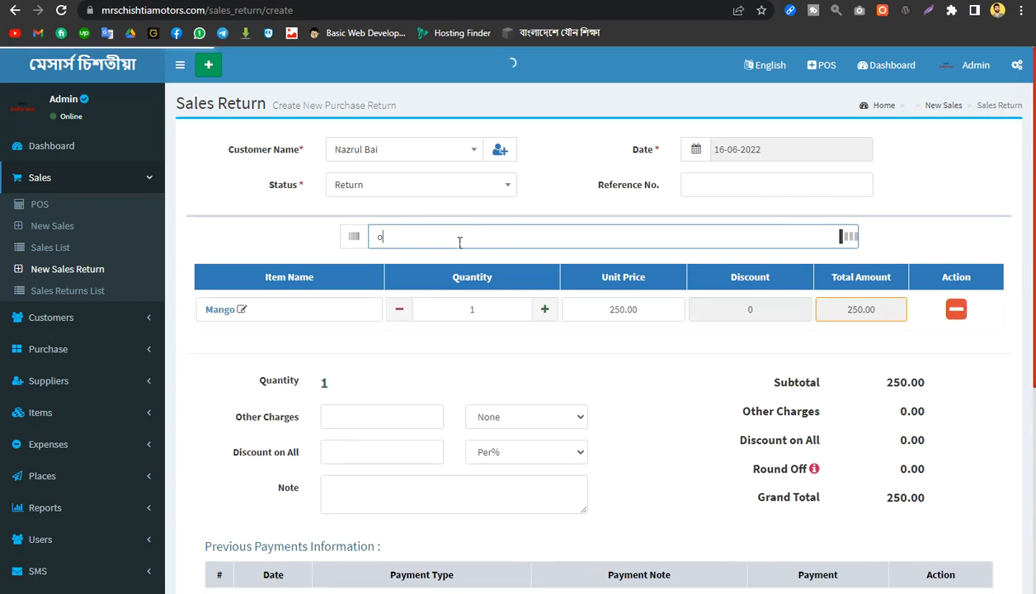
{"action": "key", "text": "BackSpace"}
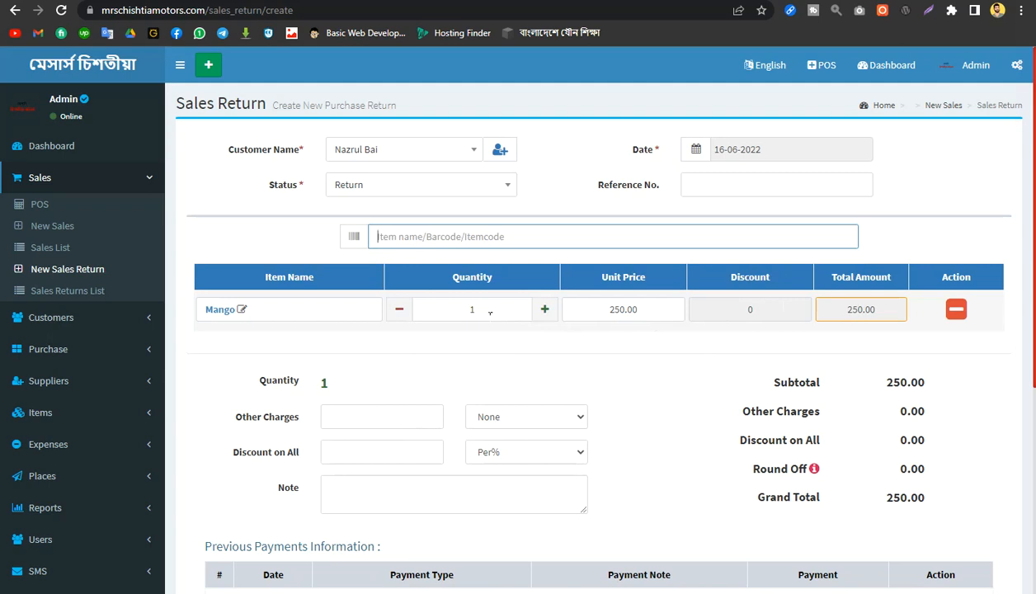
Step: Raise the Mango quantity to 2 and set it back to 1
{"action": "scroll", "coordinate": [693, 434], "scroll_direction": "down", "scroll_amount": 4}
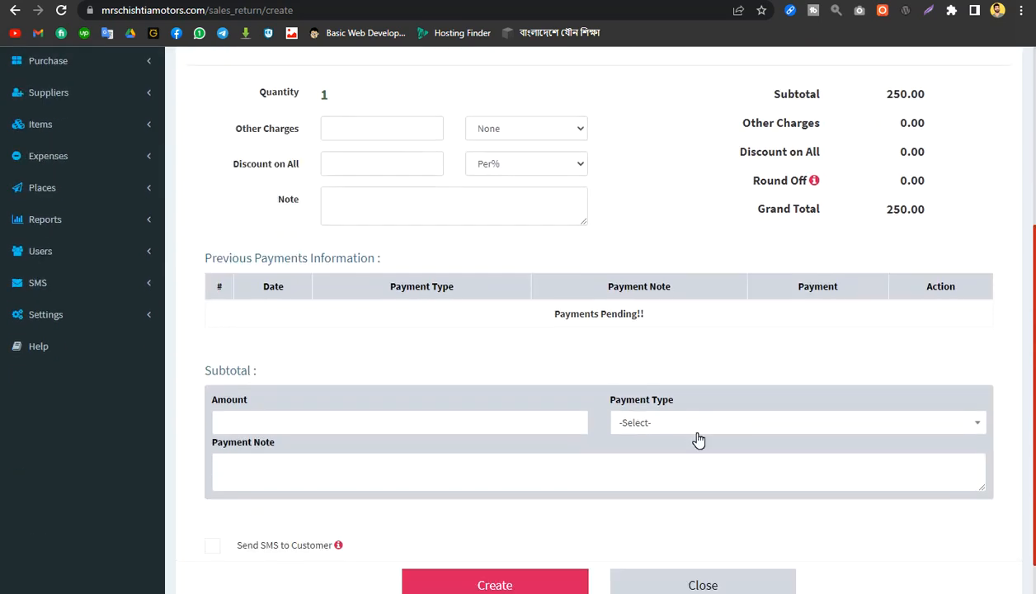
{"action": "scroll", "coordinate": [698, 439], "scroll_direction": "up", "scroll_amount": 5}
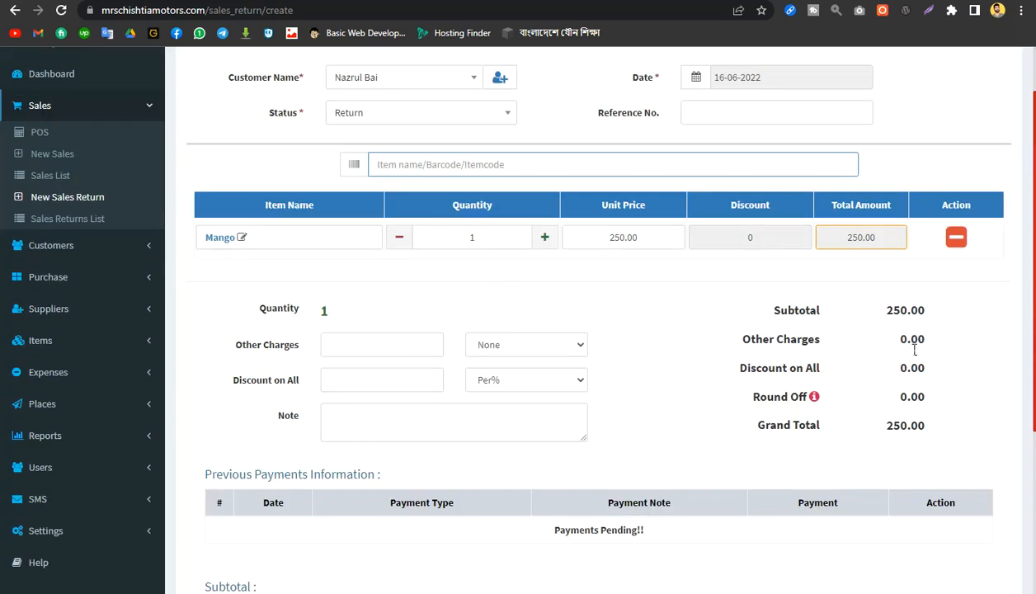
{"action": "scroll", "coordinate": [693, 368], "scroll_direction": "down", "scroll_amount": 2}
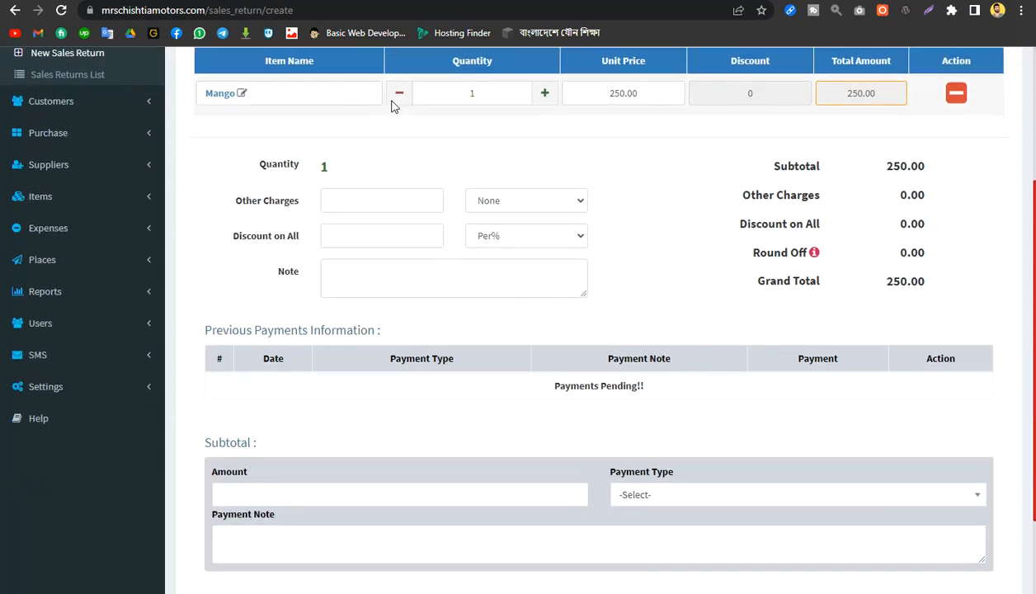
{"action": "scroll", "coordinate": [559, 165], "scroll_direction": "up", "scroll_amount": 2}
{"action": "left_click", "coordinate": [545, 237]}
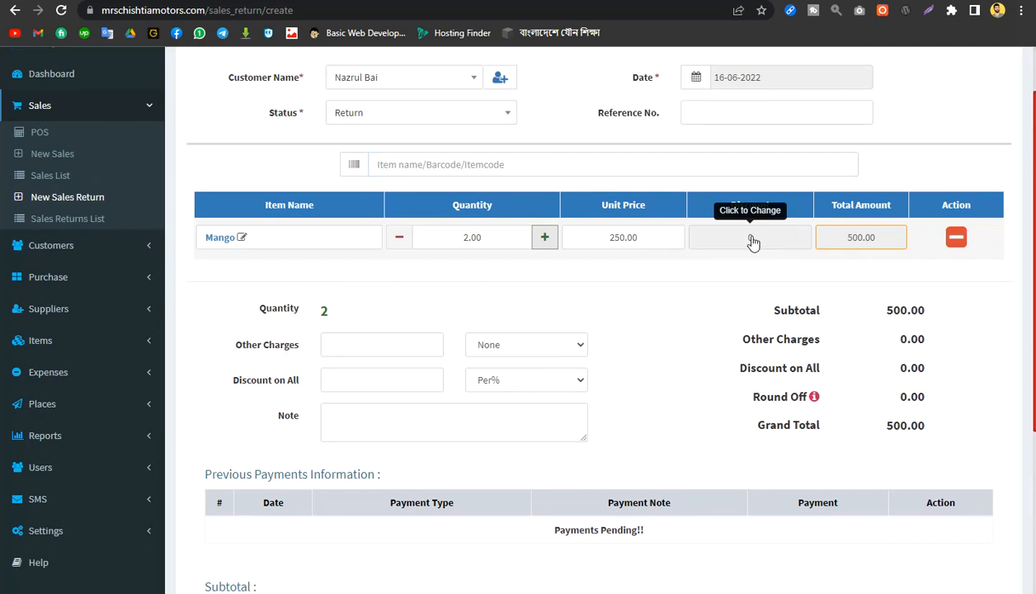
{"action": "left_click", "coordinate": [399, 238]}
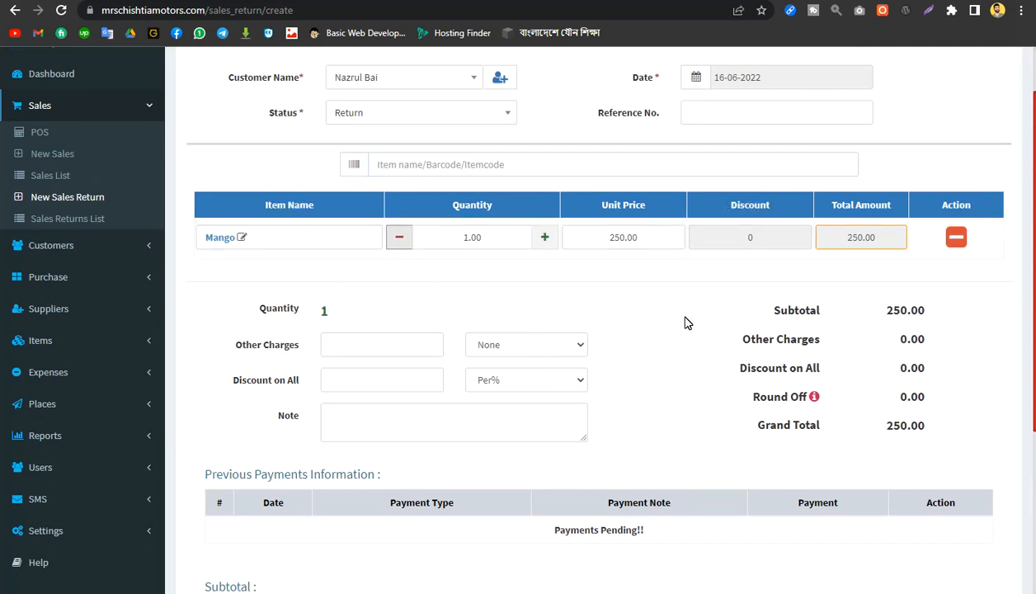
Step: Examine the return form's totals, previous payments section, amount field and payment type options
{"action": "scroll", "coordinate": [685, 322], "scroll_direction": "down", "scroll_amount": 3}
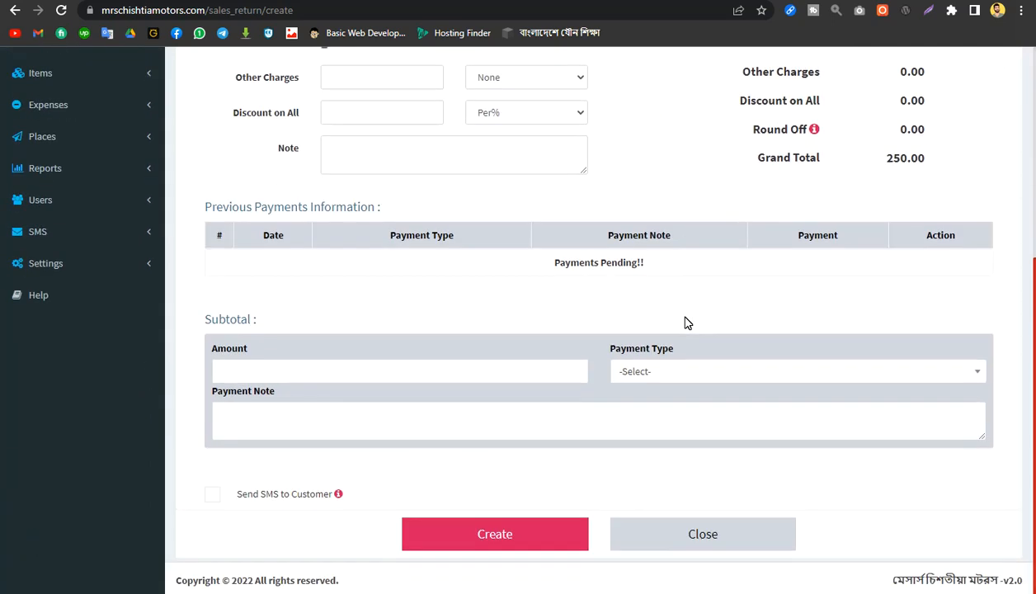
{"action": "scroll", "coordinate": [629, 355], "scroll_direction": "up", "scroll_amount": 3}
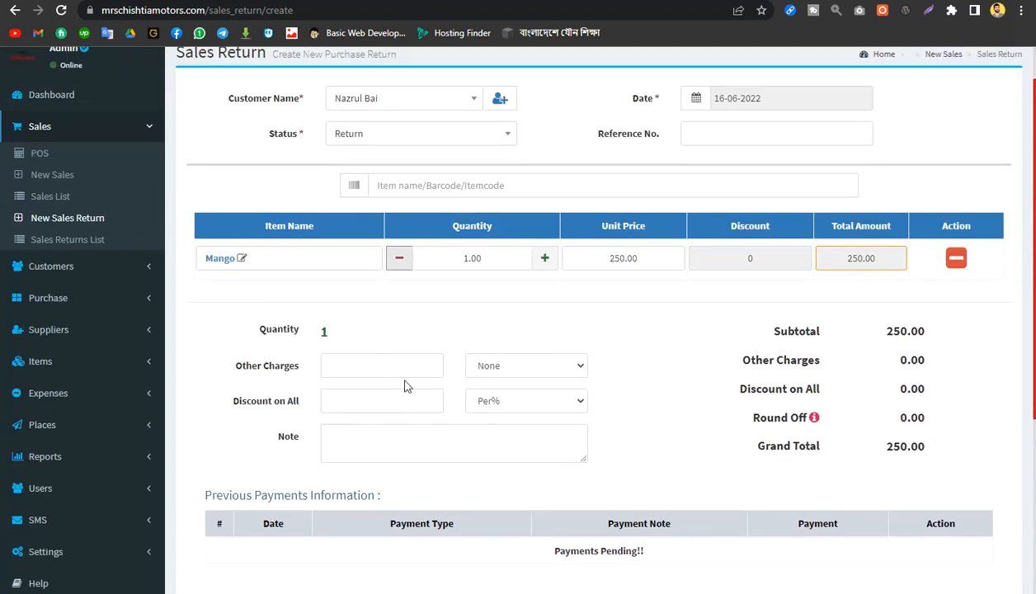
{"action": "scroll", "coordinate": [646, 363], "scroll_direction": "down", "scroll_amount": 3}
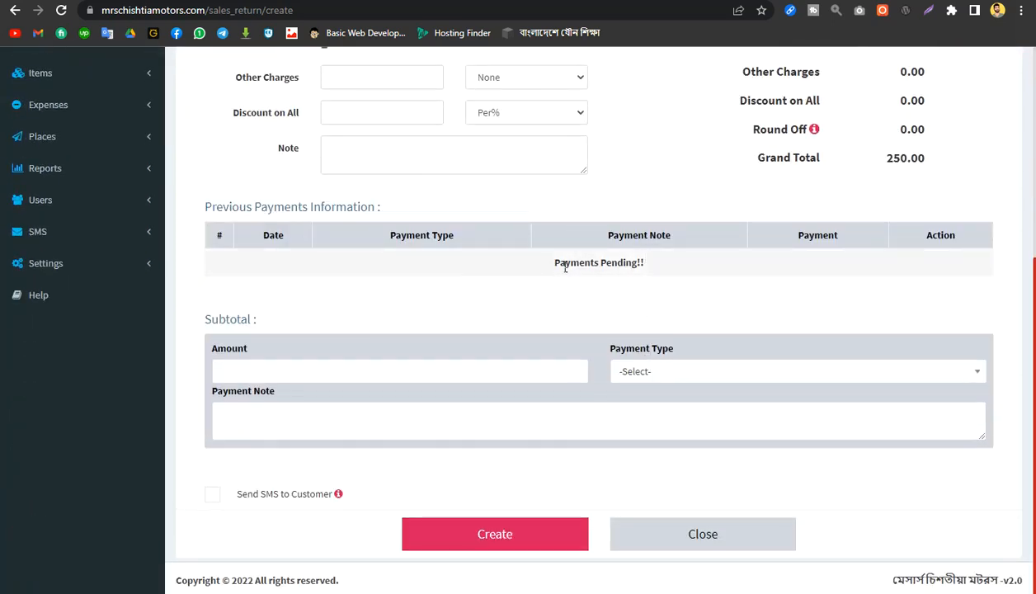
{"action": "left_click_drag", "start_coordinate": [553, 265], "coordinate": [740, 266]}
{"action": "left_click", "coordinate": [493, 283]}
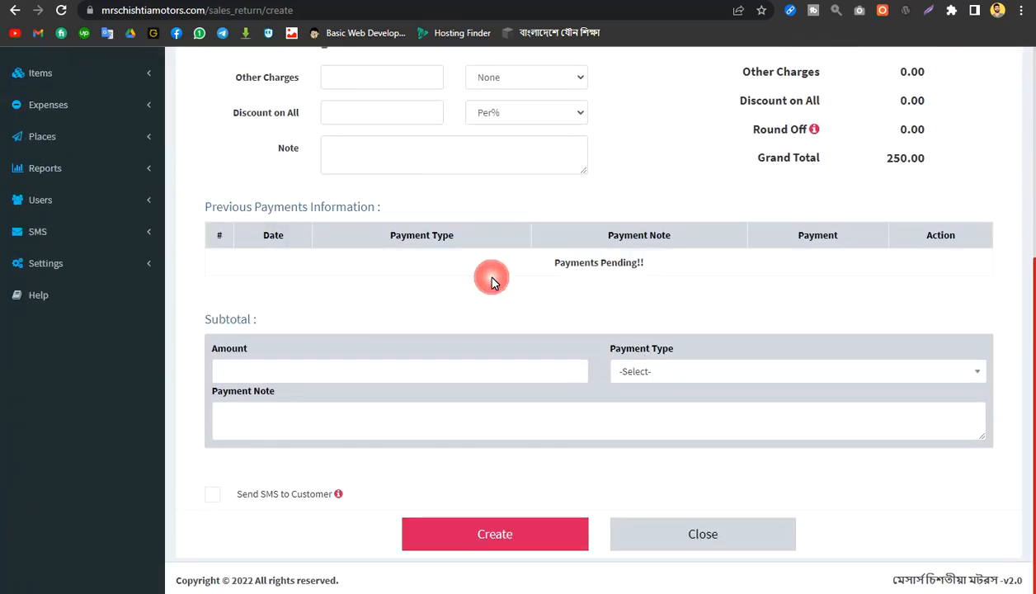
{"action": "left_click", "coordinate": [257, 369]}
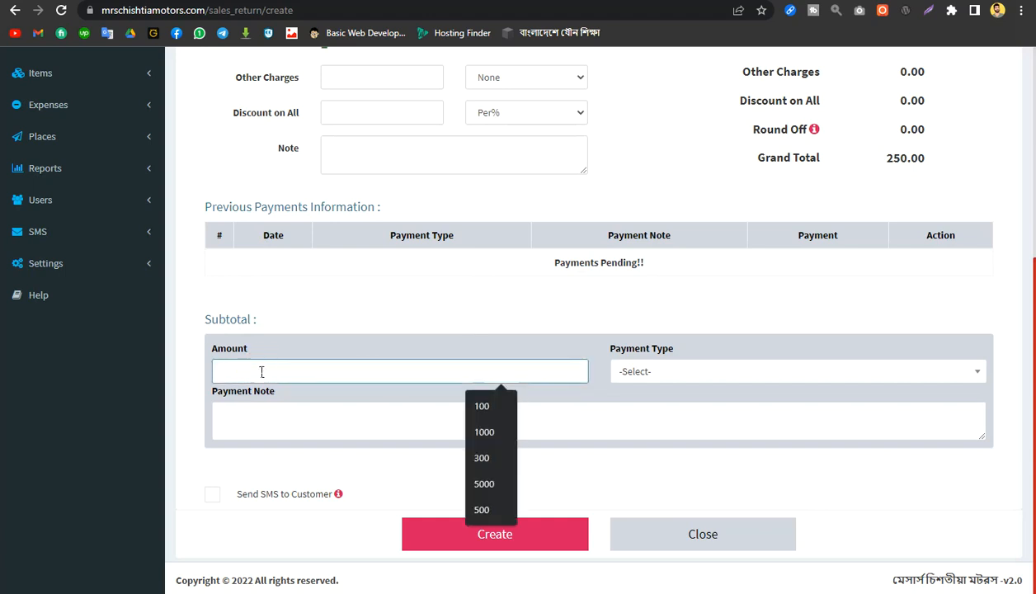
{"action": "left_click", "coordinate": [702, 378]}
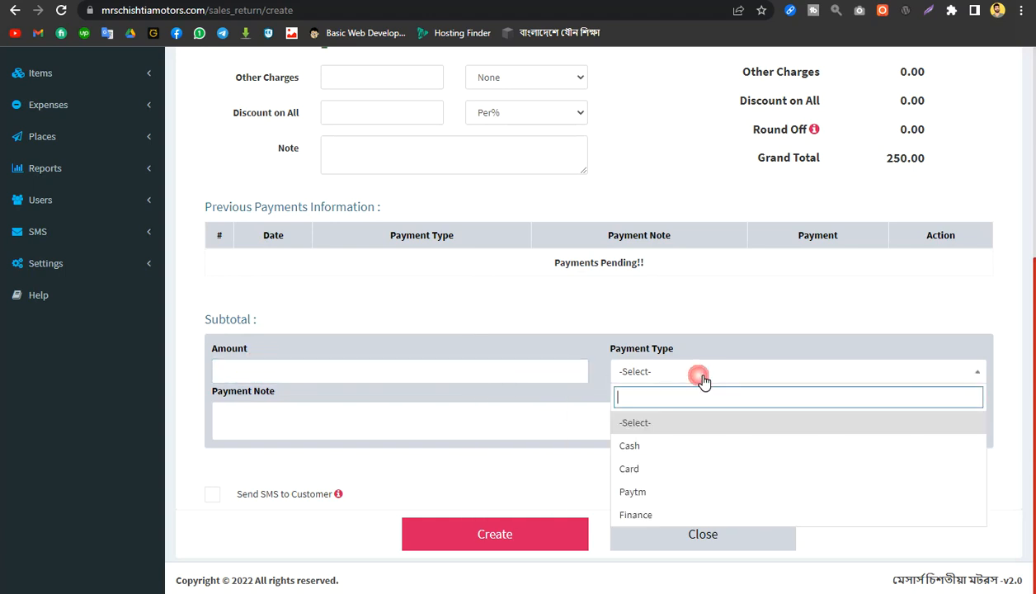
{"action": "left_click", "coordinate": [586, 304]}
{"action": "scroll", "coordinate": [657, 320], "scroll_direction": "up", "scroll_amount": 1}
{"action": "scroll", "coordinate": [660, 322], "scroll_direction": "up", "scroll_amount": 4}
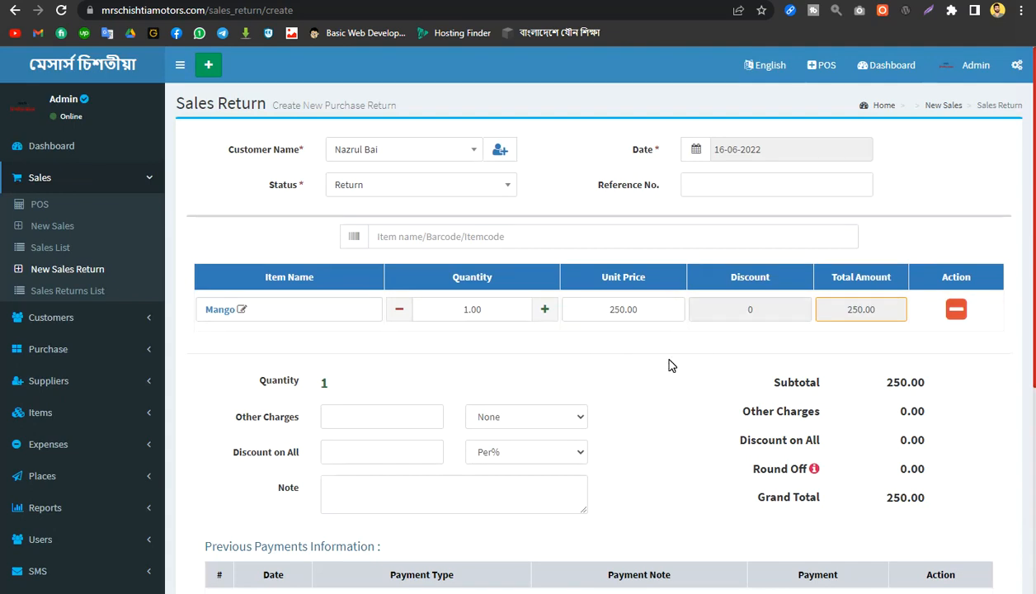
{"action": "scroll", "coordinate": [670, 366], "scroll_direction": "down", "scroll_amount": 4}
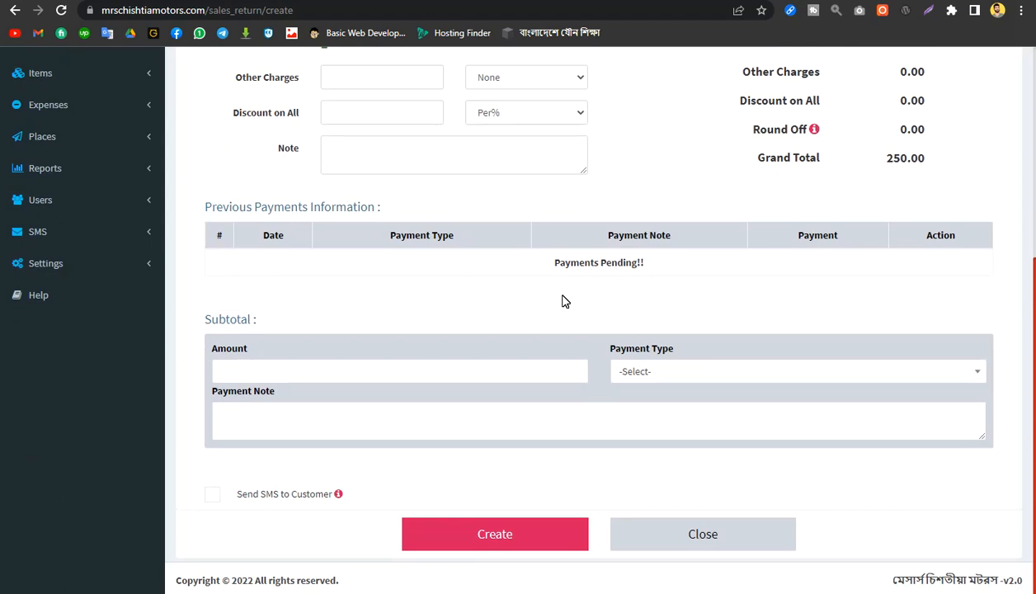
{"action": "scroll", "coordinate": [564, 301], "scroll_direction": "up", "scroll_amount": 4}
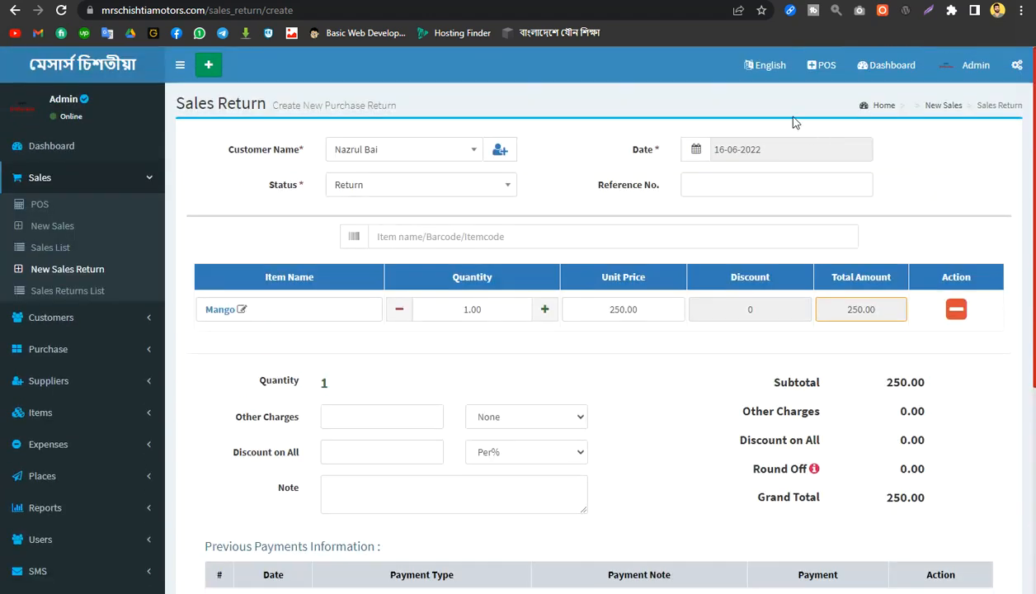
{"action": "double_click", "coordinate": [856, 312]}
{"action": "left_click", "coordinate": [929, 185]}
Step: Enter a payment amount of 250 for the return and choose Cash as the payment type
{"action": "scroll", "coordinate": [931, 189], "scroll_direction": "down", "scroll_amount": 4}
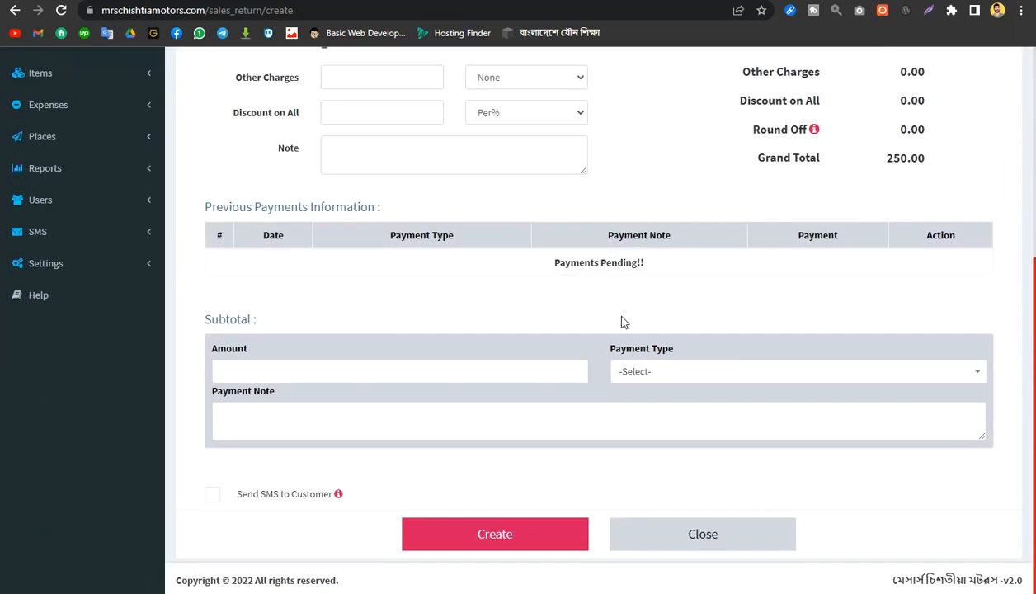
{"action": "left_click", "coordinate": [331, 370]}
{"action": "type", "text": "250"}
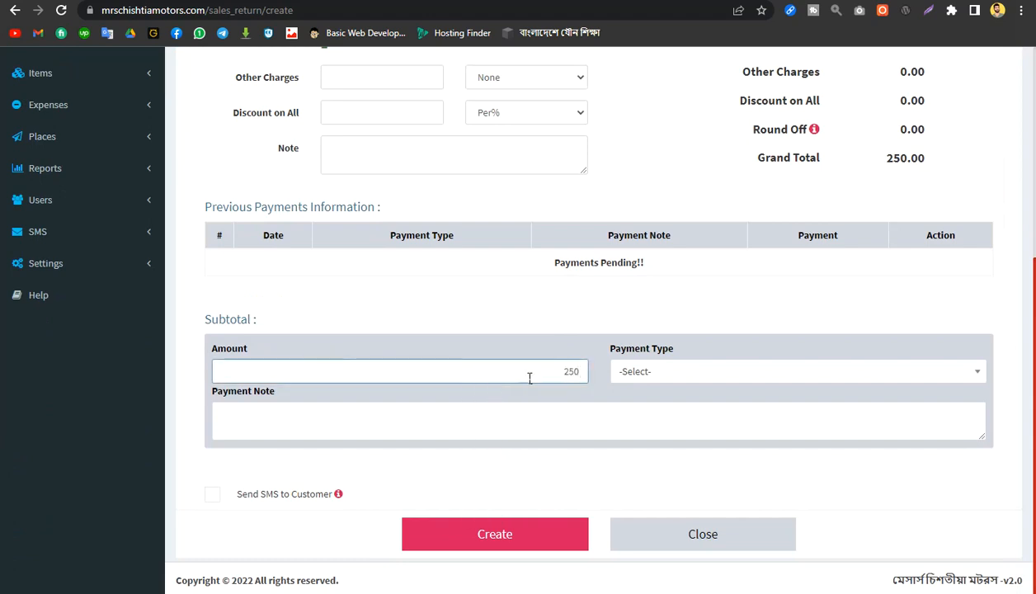
{"action": "left_click", "coordinate": [661, 373]}
{"action": "left_click", "coordinate": [668, 448]}
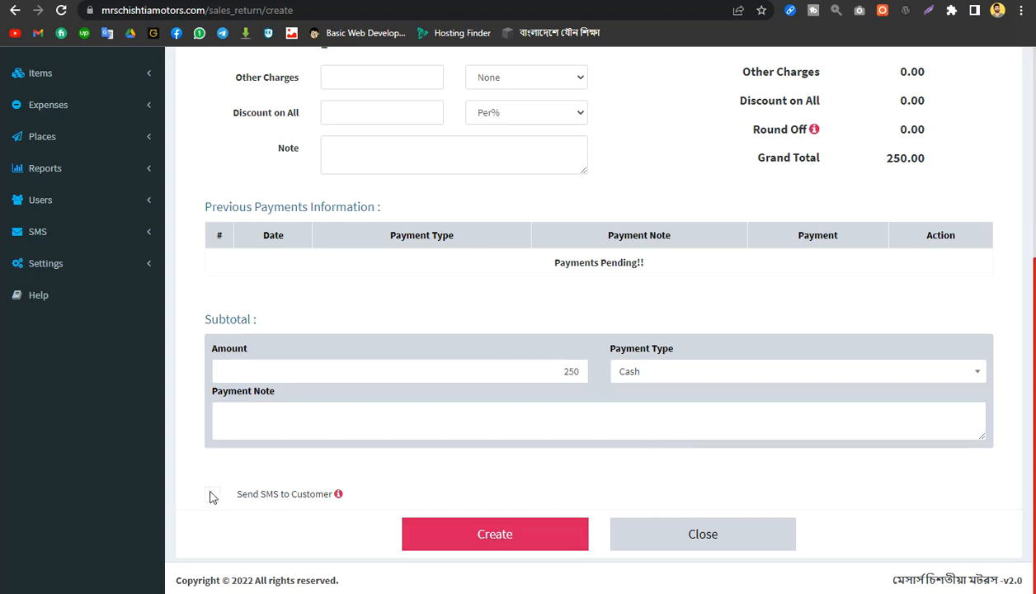
Step: Create the sales return without sending an SMS to the customer and confirm saving the record
{"action": "mouse_move", "coordinate": [347, 500]}
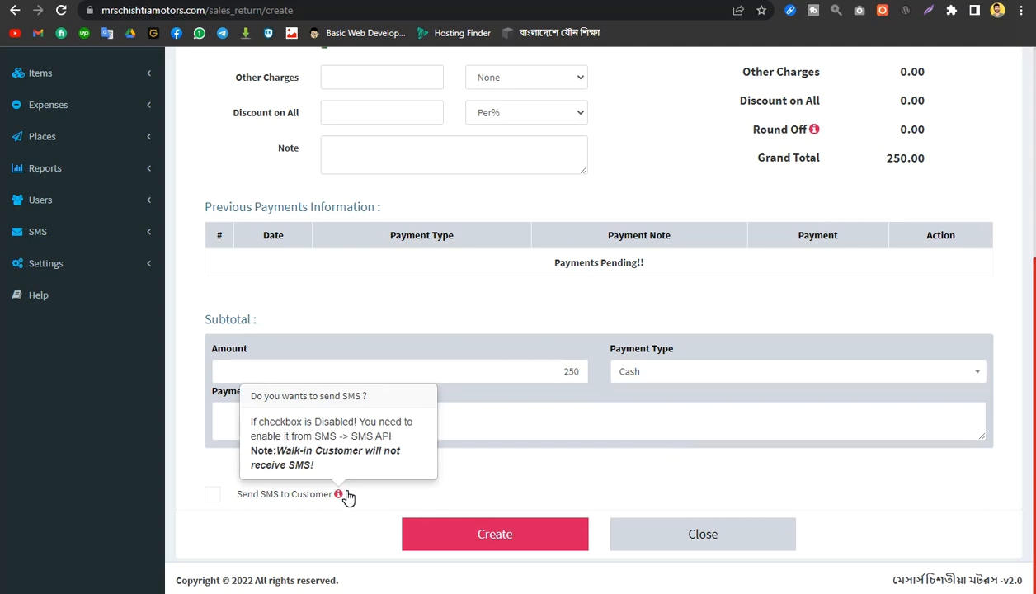
{"action": "left_click", "coordinate": [496, 538]}
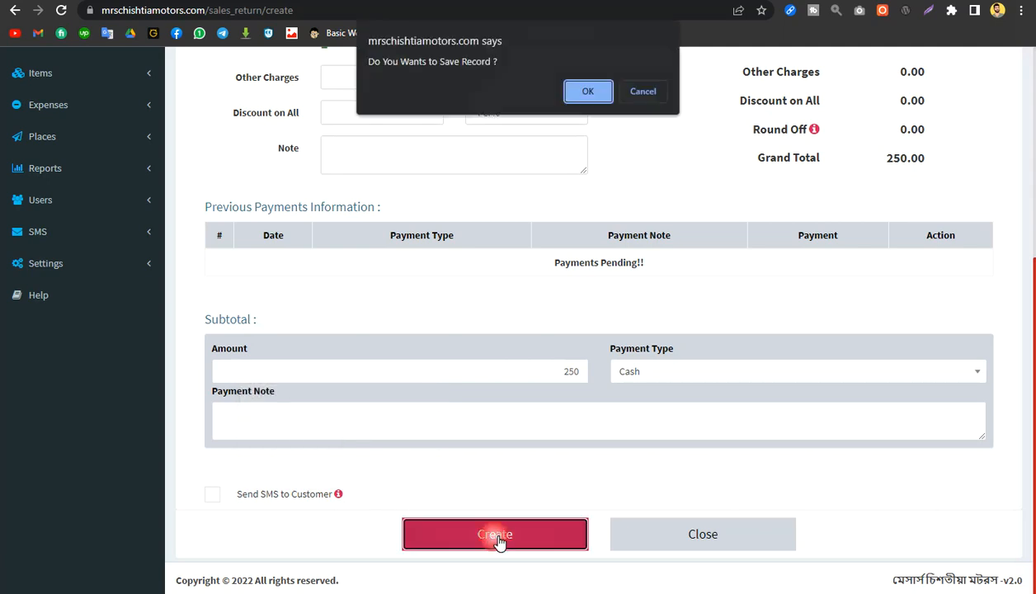
{"action": "left_click", "coordinate": [588, 91]}
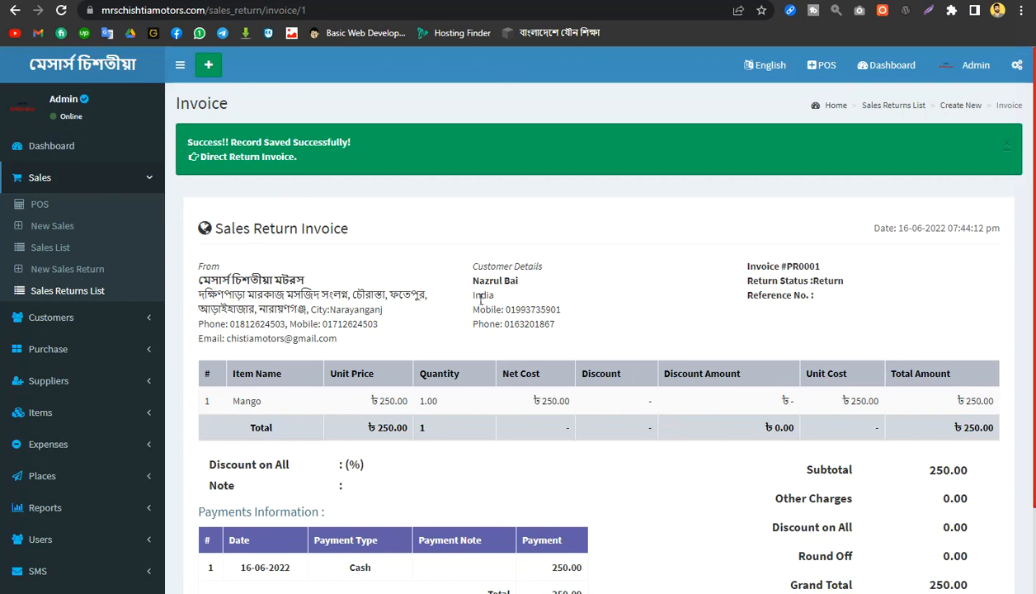
Step: Review the sales return invoice's company details, customer details, item row, payment information and totals
{"action": "left_click_drag", "start_coordinate": [196, 286], "coordinate": [369, 345]}
{"action": "left_click_drag", "start_coordinate": [196, 281], "coordinate": [371, 339]}
{"action": "left_click_drag", "start_coordinate": [474, 264], "coordinate": [567, 329]}
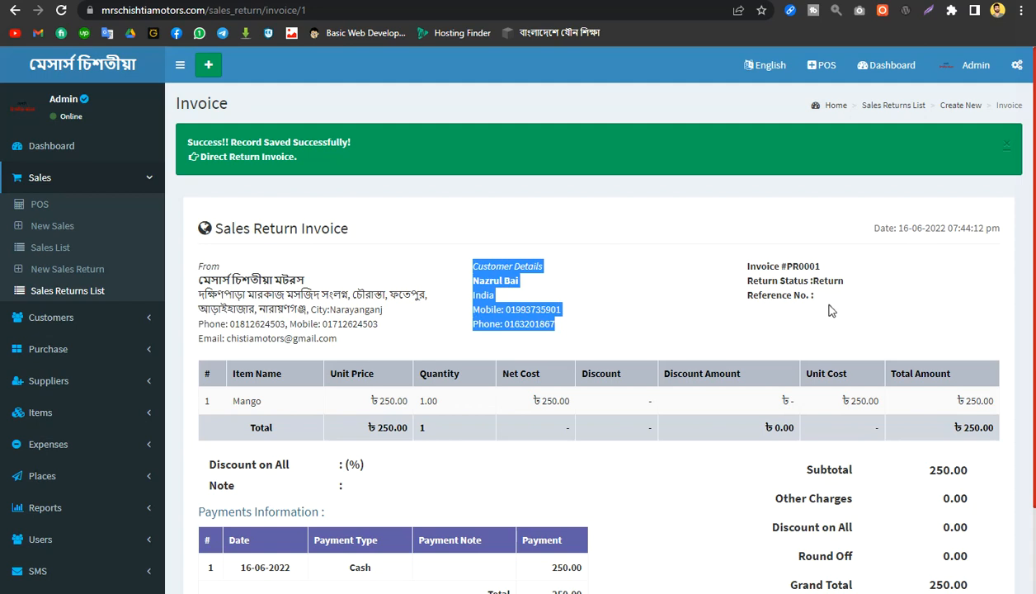
{"action": "scroll", "coordinate": [816, 297], "scroll_direction": "down", "scroll_amount": 2}
{"action": "scroll", "coordinate": [633, 296], "scroll_direction": "down", "scroll_amount": 1}
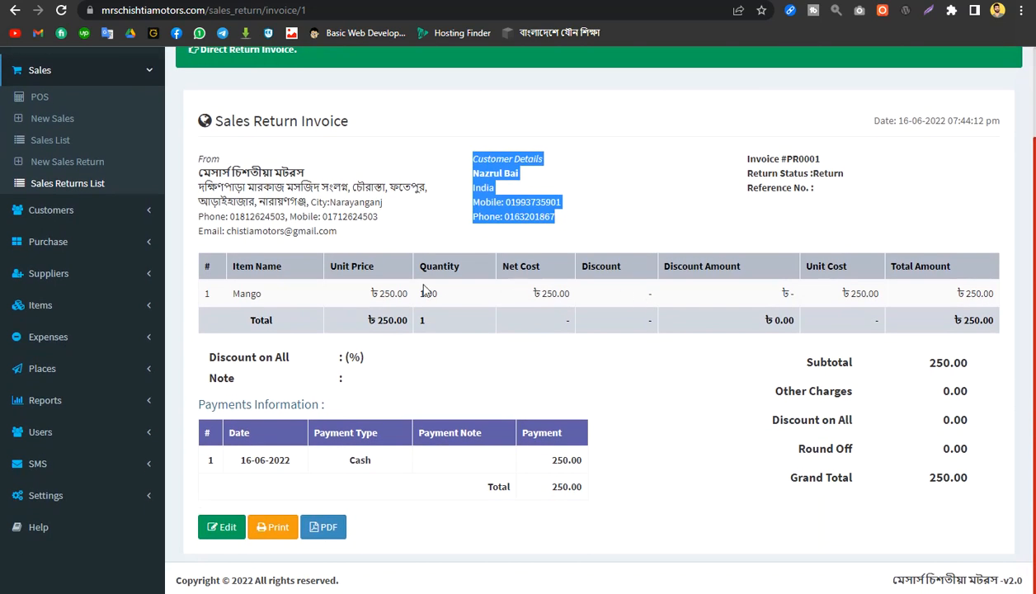
{"action": "scroll", "coordinate": [774, 345], "scroll_direction": "up", "scroll_amount": 2}
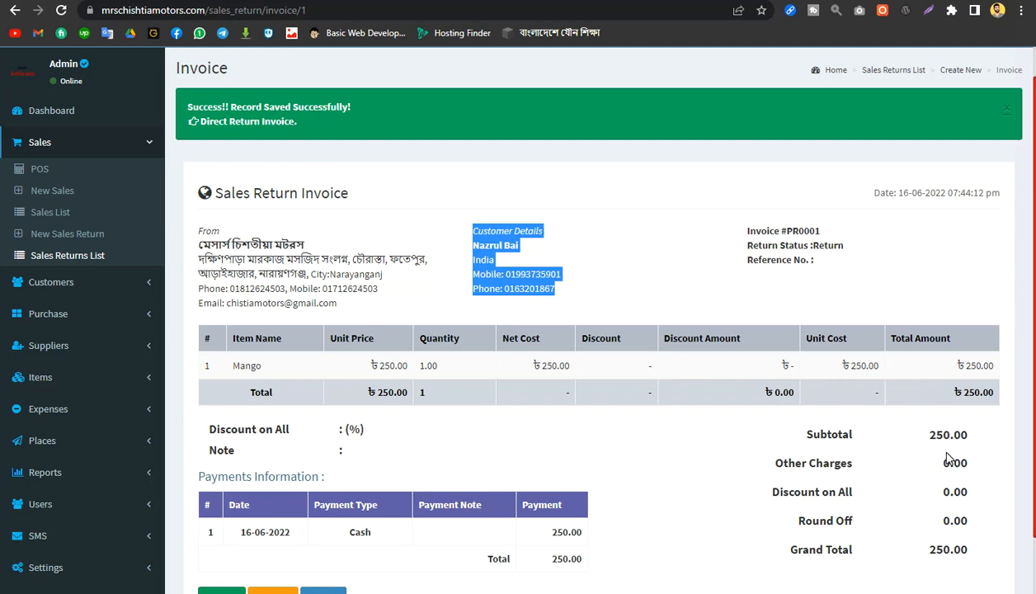
{"action": "scroll", "coordinate": [932, 450], "scroll_direction": "down", "scroll_amount": 2}
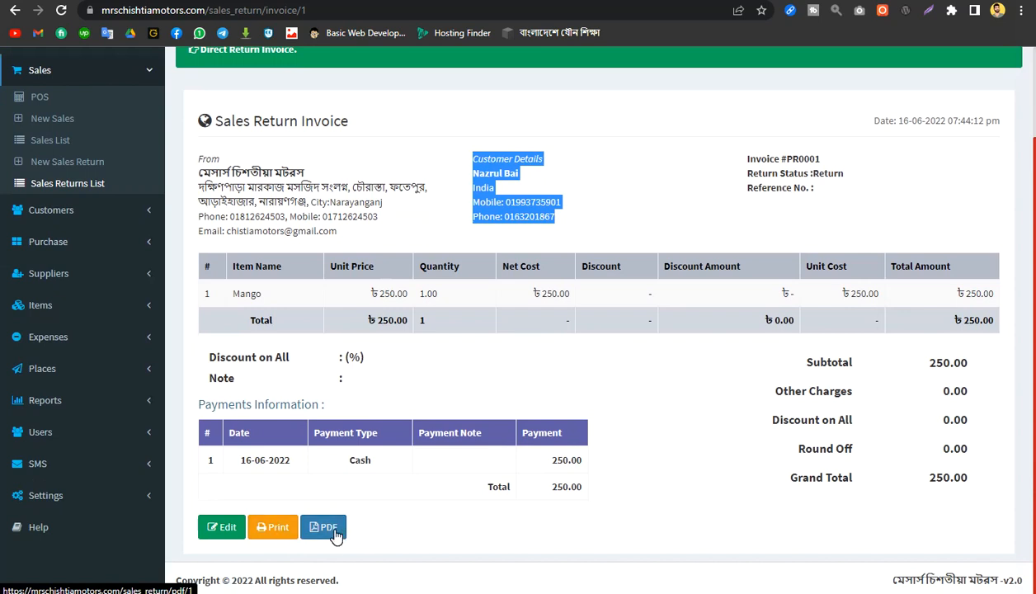
Step: Open the printable version of the return invoice, cancel printing and go back to the invoice page
{"action": "left_click", "coordinate": [276, 529]}
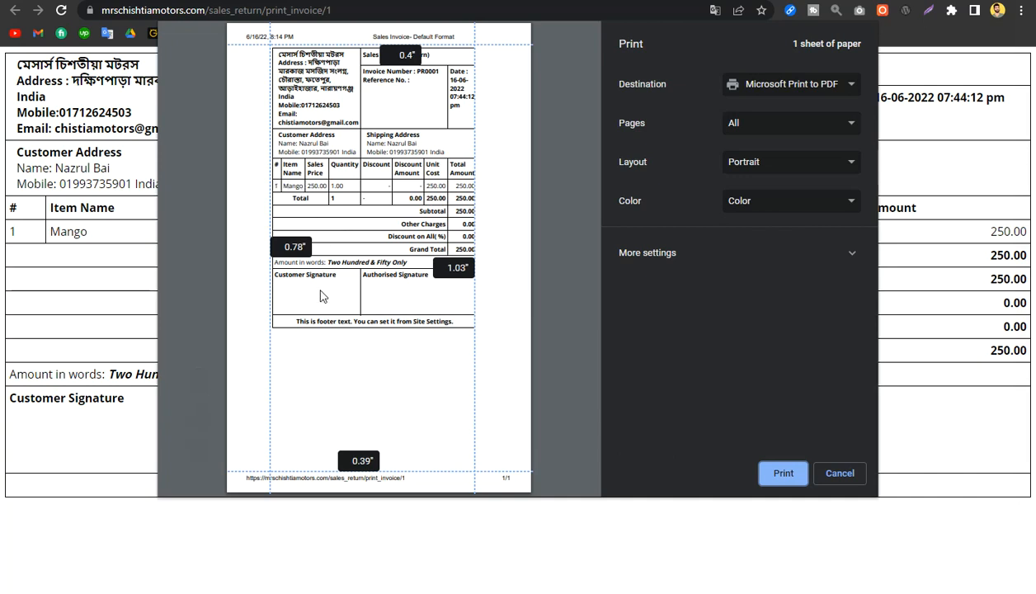
{"action": "left_click", "coordinate": [839, 475]}
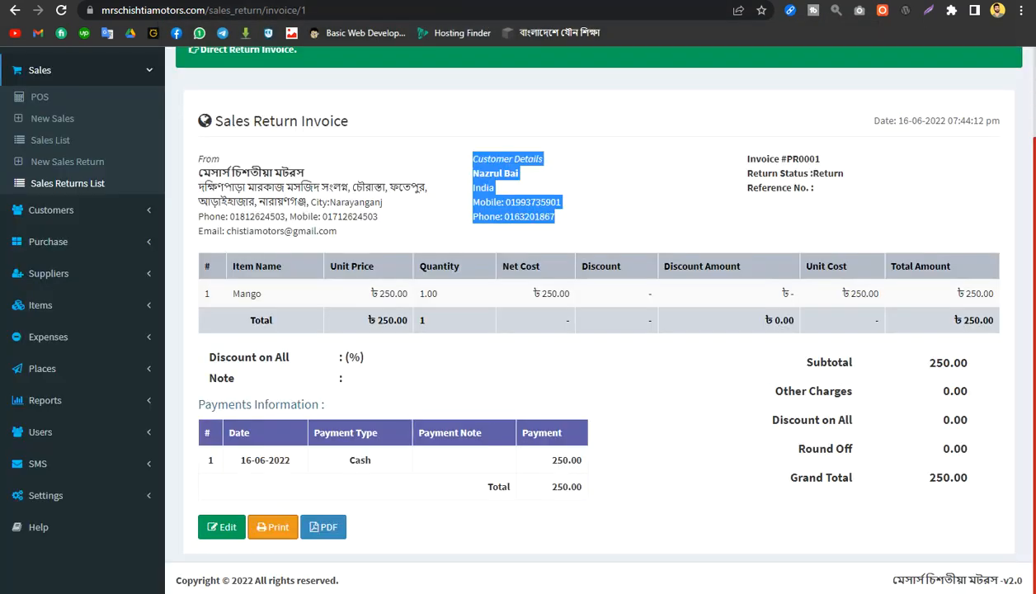
{"action": "scroll", "coordinate": [561, 300], "scroll_direction": "up", "scroll_amount": 2}
{"action": "left_click", "coordinate": [642, 283]}
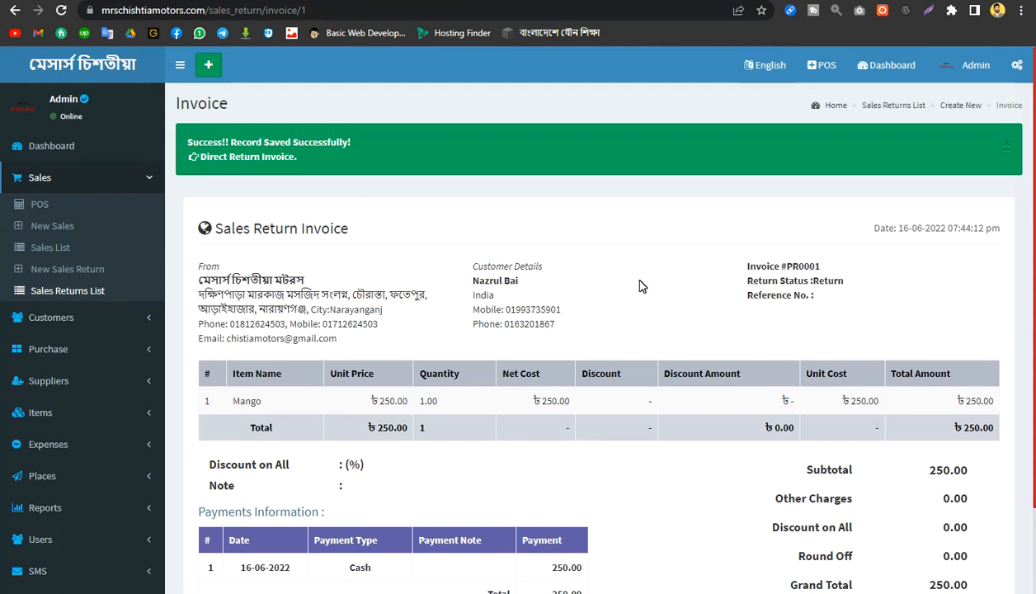